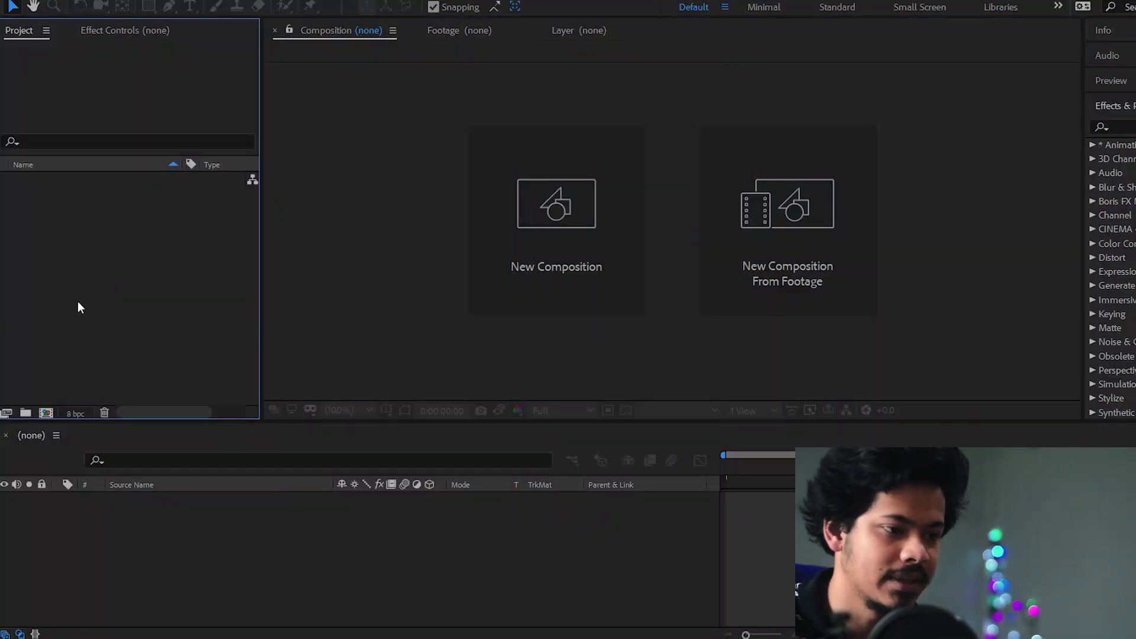
Import the video 'Instant Gratification - A Short Story' into the project.
{"action": "double_click", "coordinate": [144, 253]}
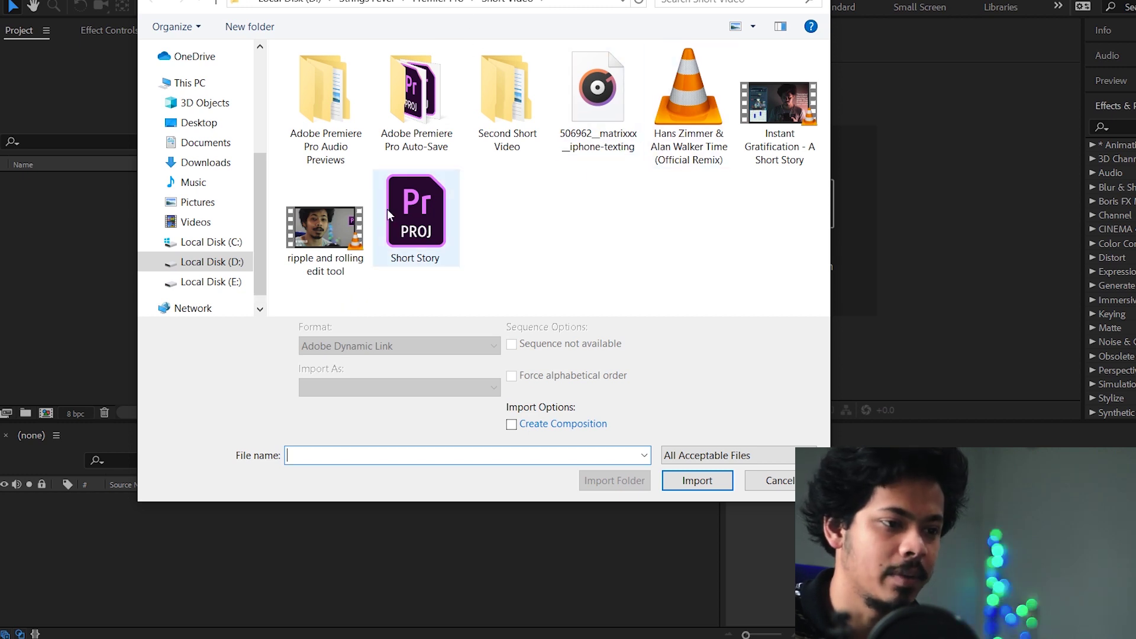
{"action": "left_click", "coordinate": [797, 109]}
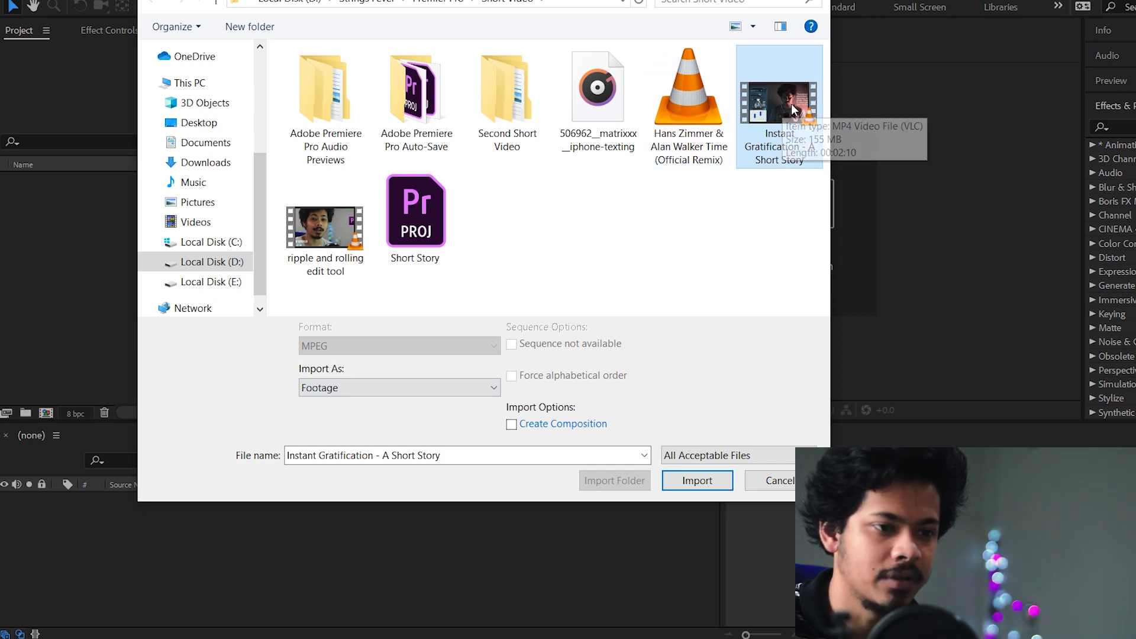
{"action": "left_click", "coordinate": [701, 481]}
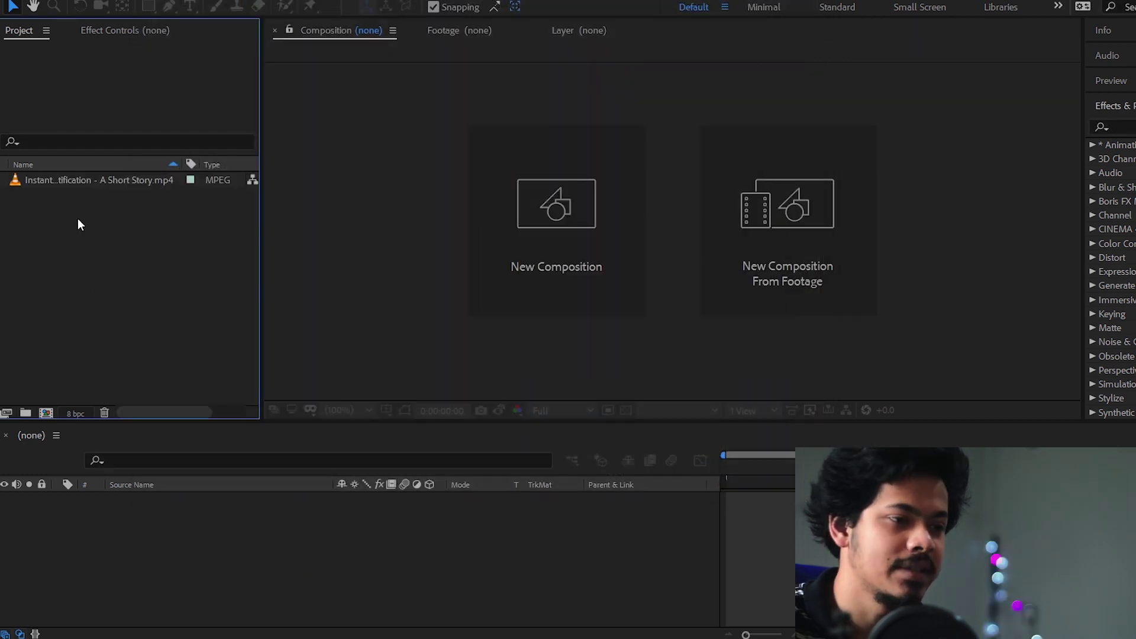
Select the imported clip to view its specs: 1920x1080, 24 fps, about 2:10, stereo.
{"action": "left_click", "coordinate": [72, 184]}
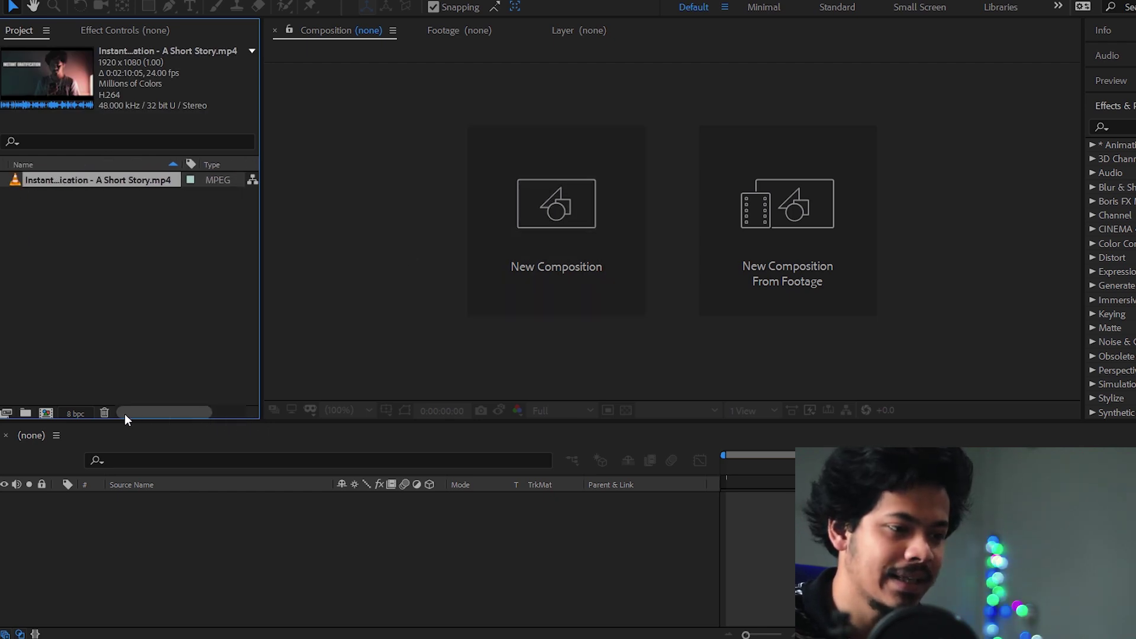
{"action": "left_click", "coordinate": [78, 251]}
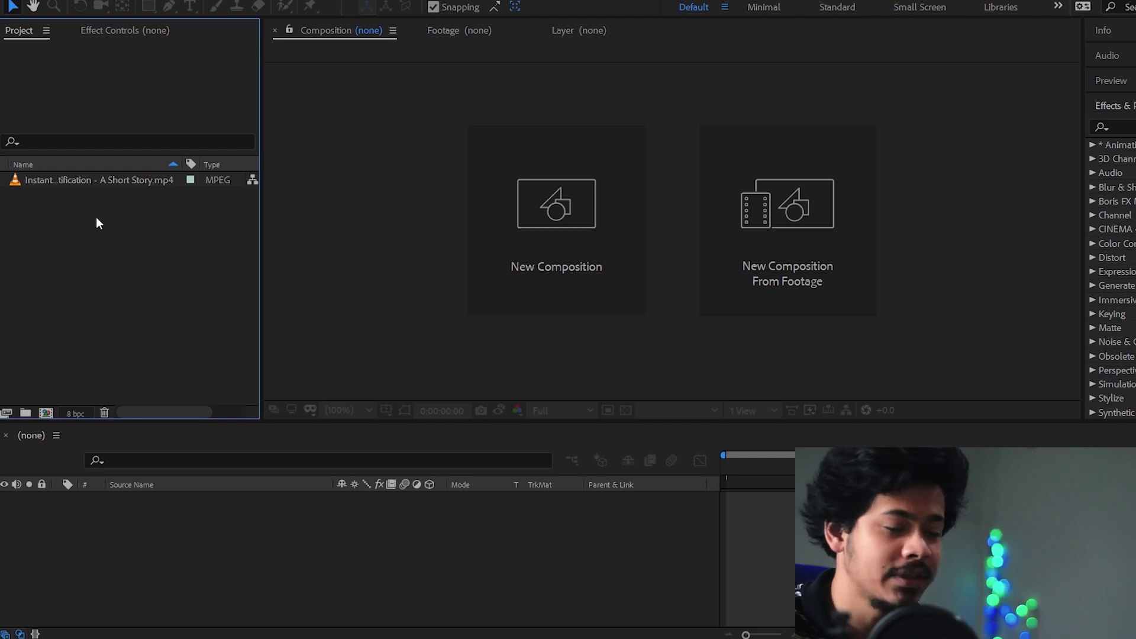
{"action": "left_click", "coordinate": [97, 178]}
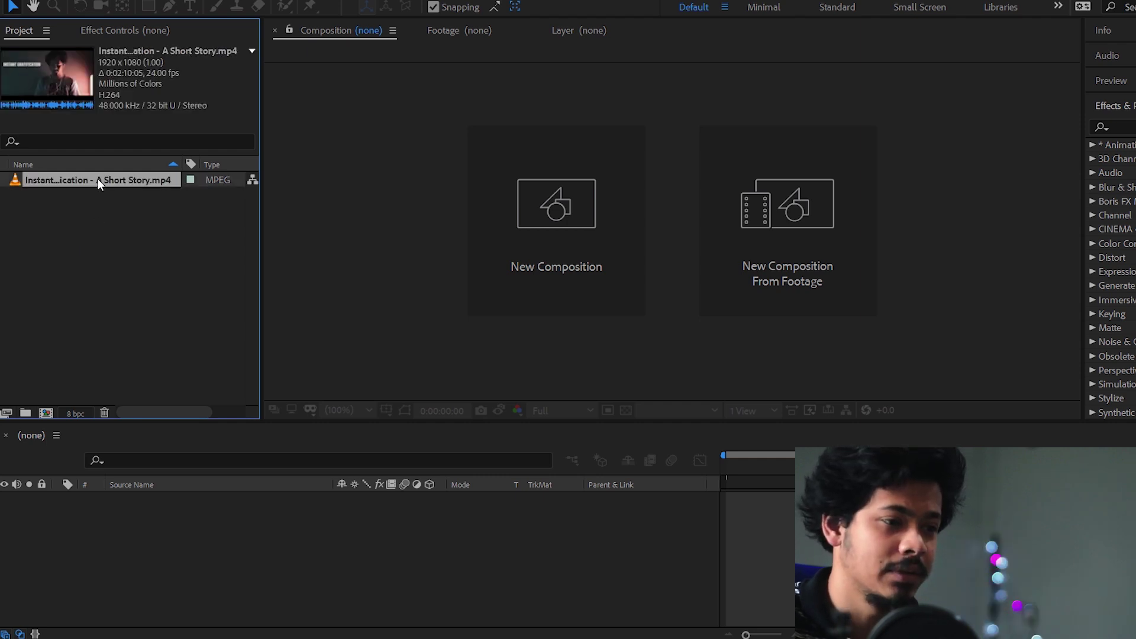
{"action": "left_click_drag", "start_coordinate": [98, 179], "coordinate": [204, 536]}
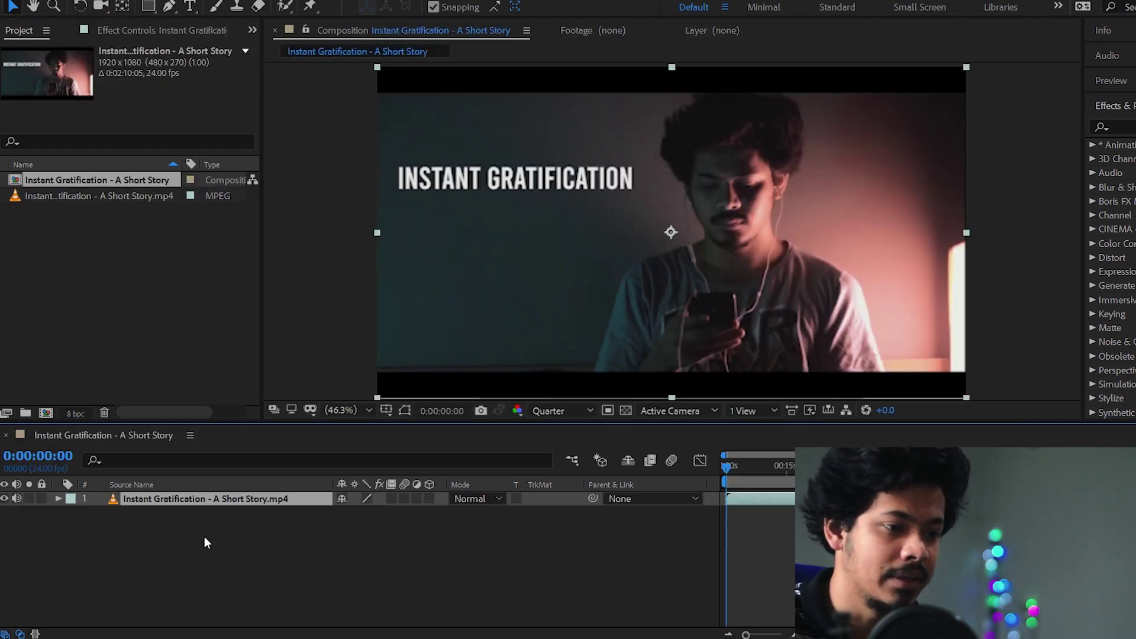
{"action": "left_click", "coordinate": [4, 240]}
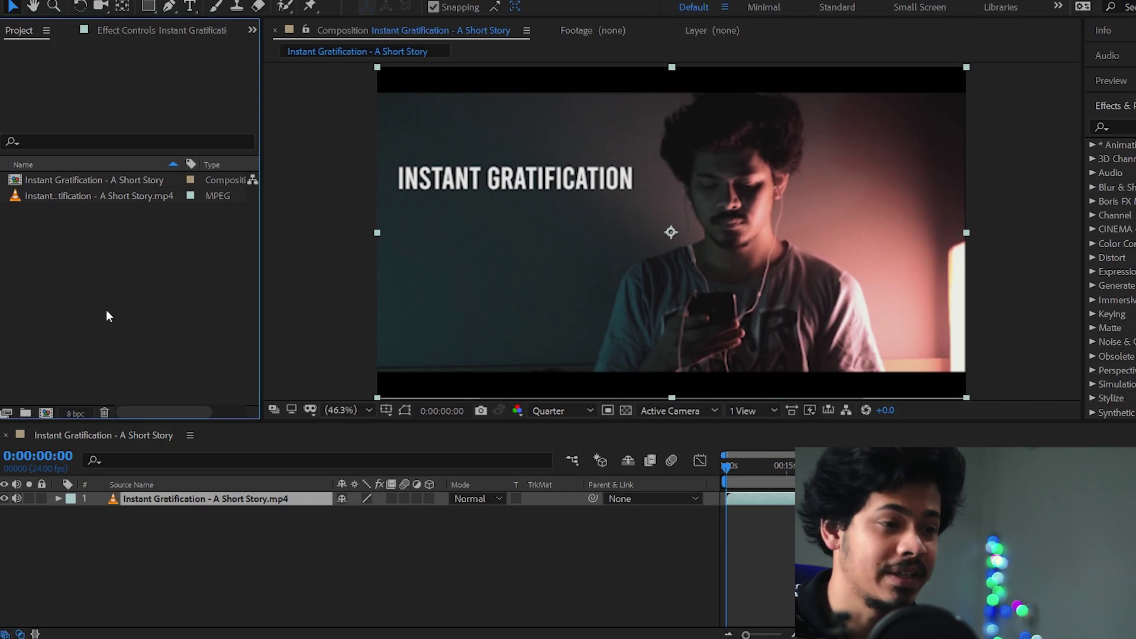
{"action": "left_click", "coordinate": [111, 197]}
{"action": "left_click", "coordinate": [85, 183]}
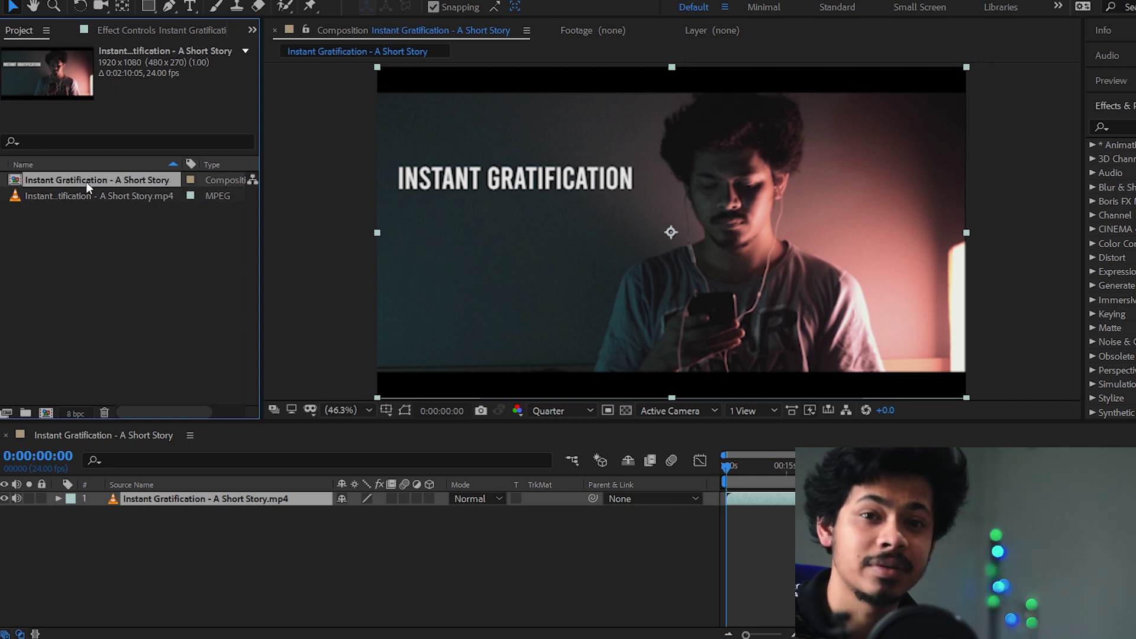
{"action": "left_click", "coordinate": [68, 197]}
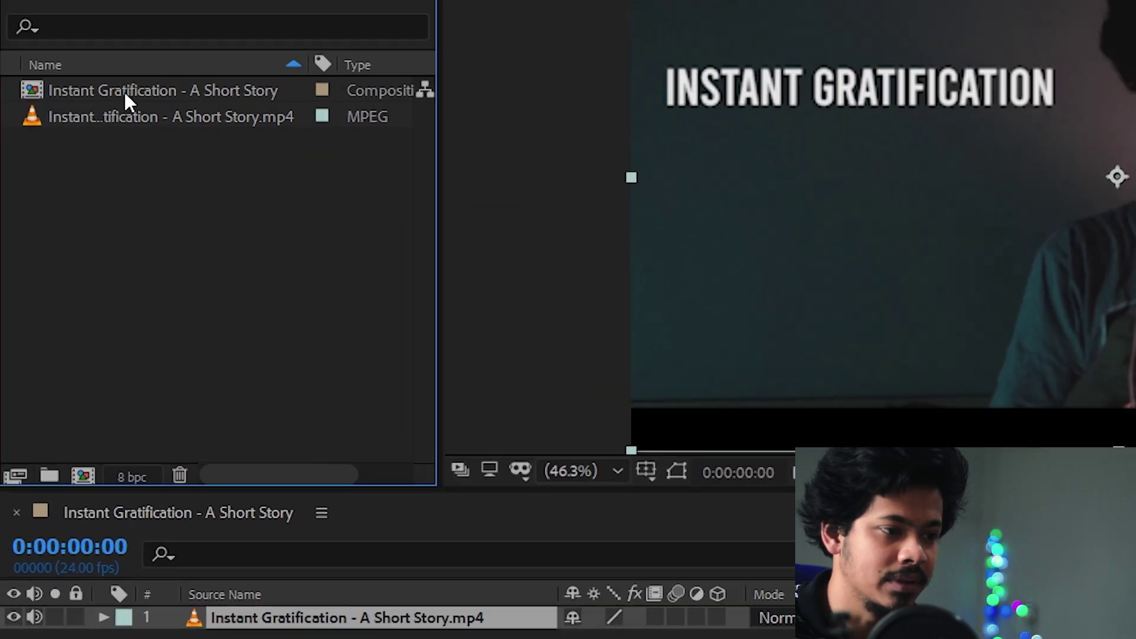
{"action": "right_click", "coordinate": [71, 182]}
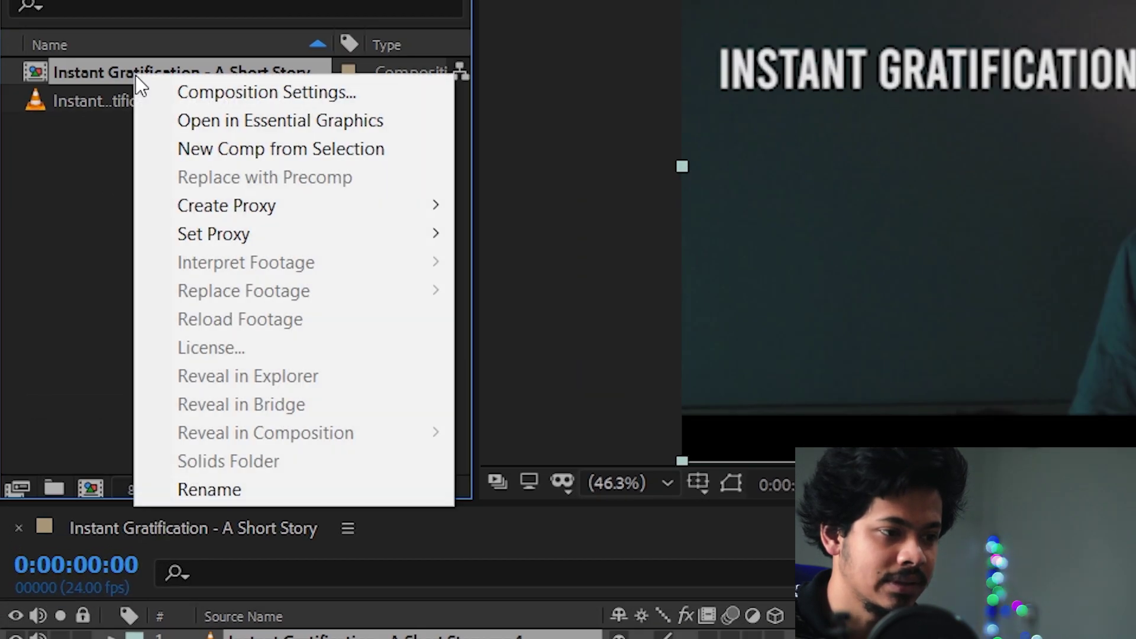
{"action": "left_click", "coordinate": [286, 92]}
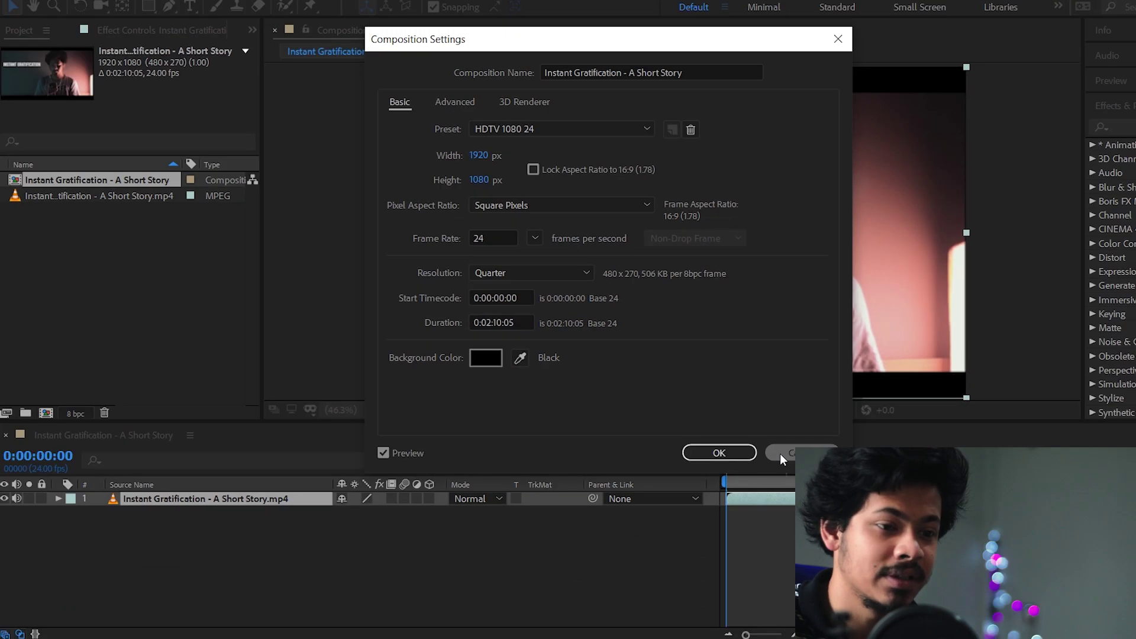
{"action": "left_click", "coordinate": [746, 545]}
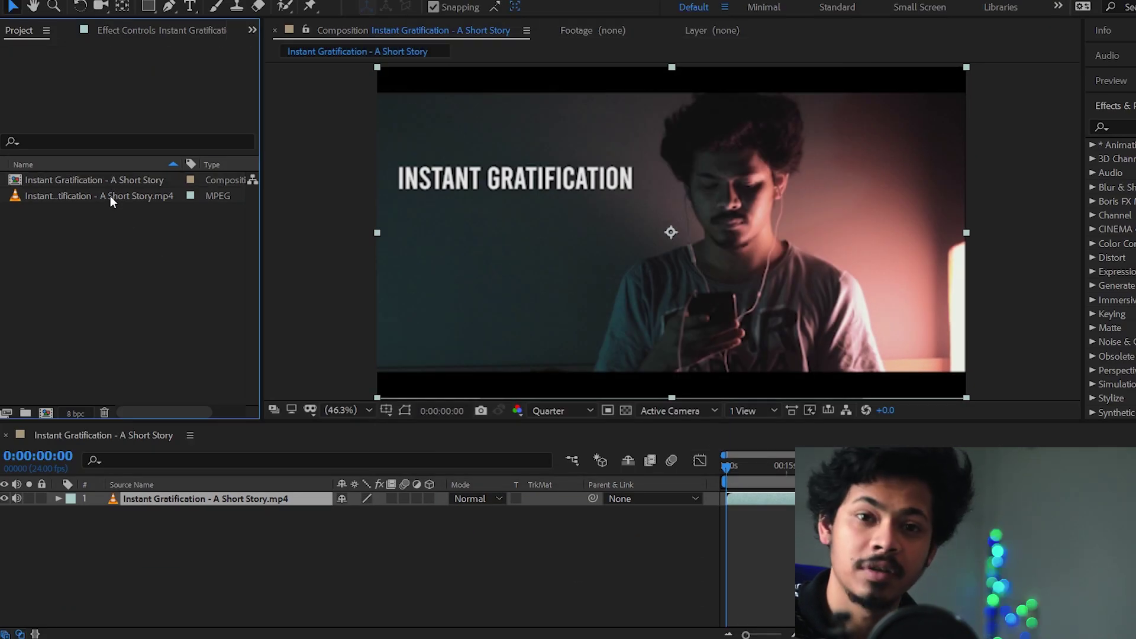
{"action": "left_click_drag", "start_coordinate": [171, 409], "coordinate": [209, 412]}
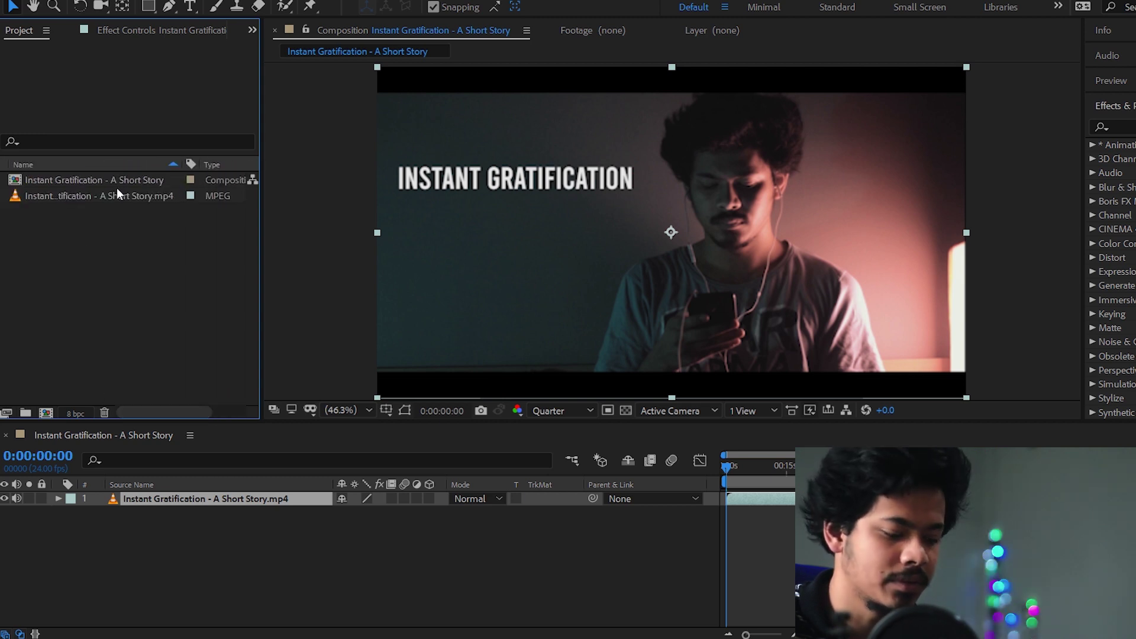
Delete the existing composition, leaving only the mp4 clip in the Project panel.
{"action": "left_click", "coordinate": [119, 186]}
{"action": "key", "text": "Delete"}
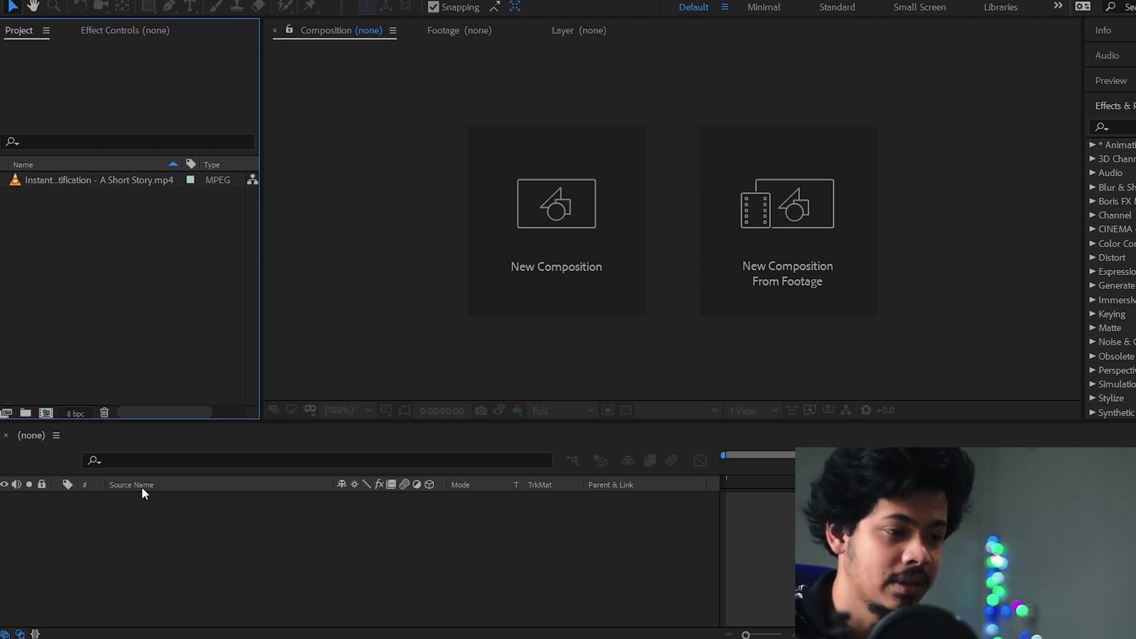
{"action": "left_click", "coordinate": [45, 412]}
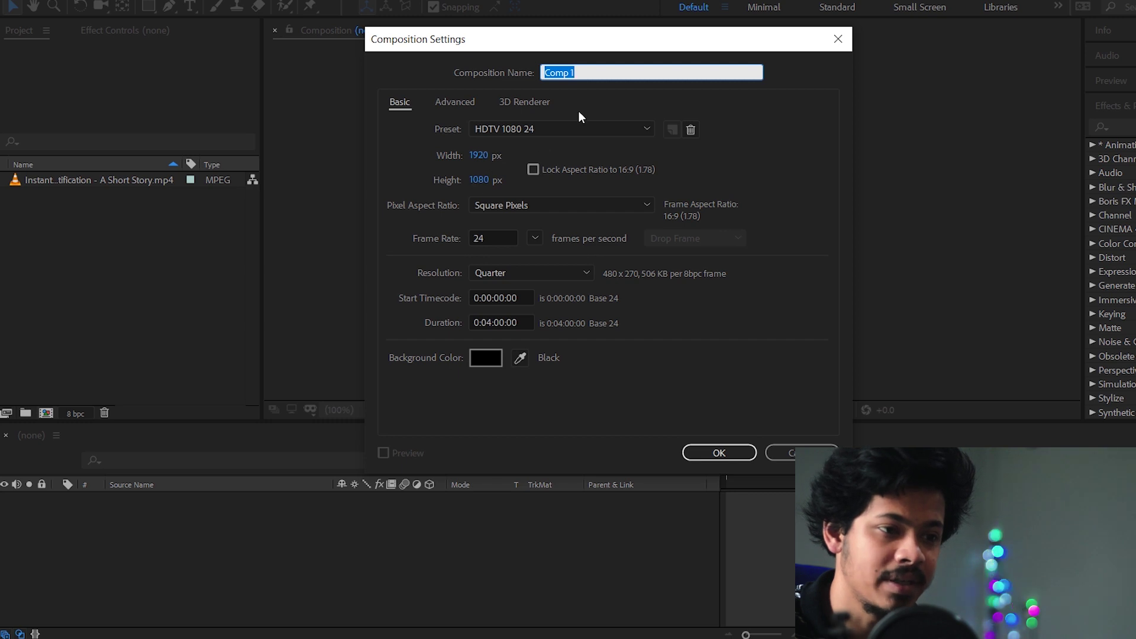
Create the empty 1920x1080, 24 fps, 4-second Comp 1 and select the mp4 clip.
{"action": "left_click", "coordinate": [737, 454]}
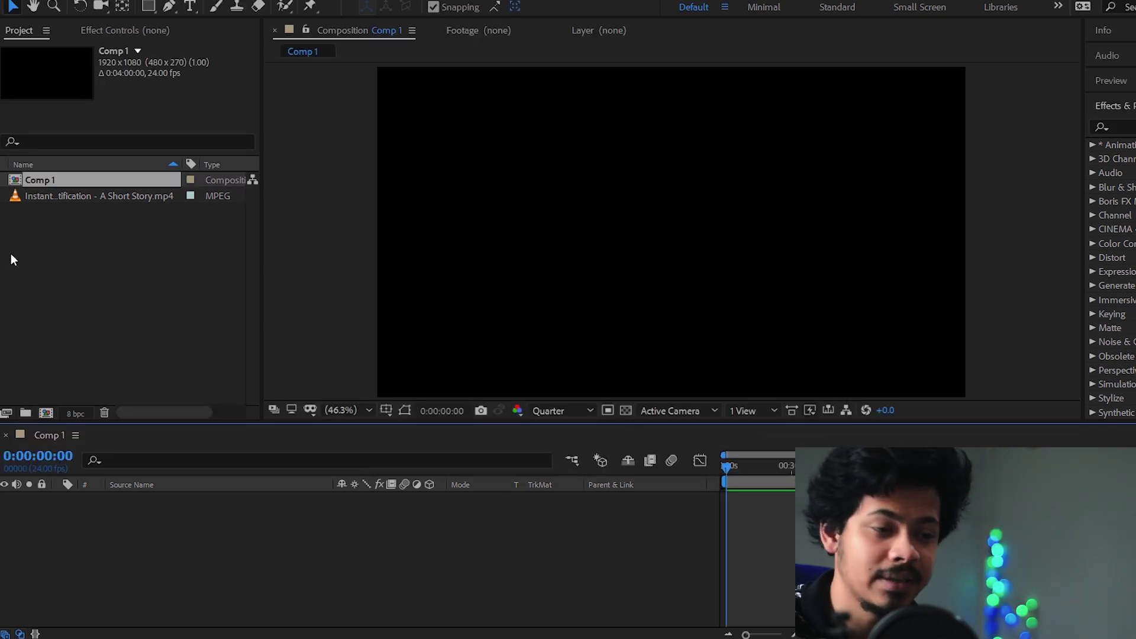
{"action": "left_click", "coordinate": [103, 194]}
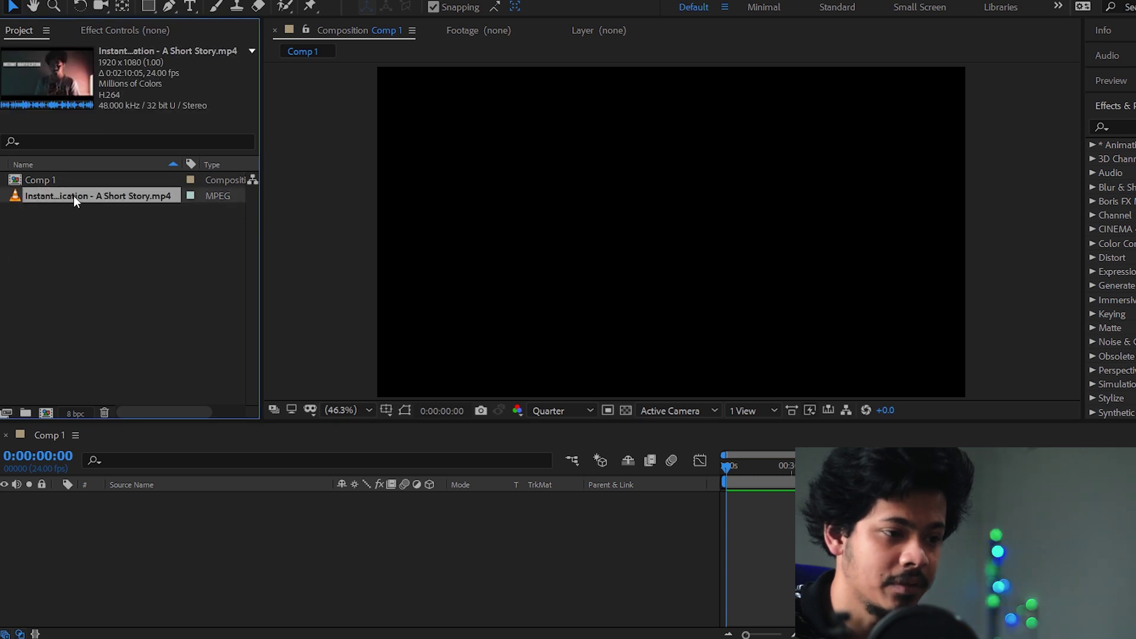
Place the clip in Comp 1 and scrub, then undo to remove the layer and Comp 1.
{"action": "left_click_drag", "start_coordinate": [73, 197], "coordinate": [129, 582]}
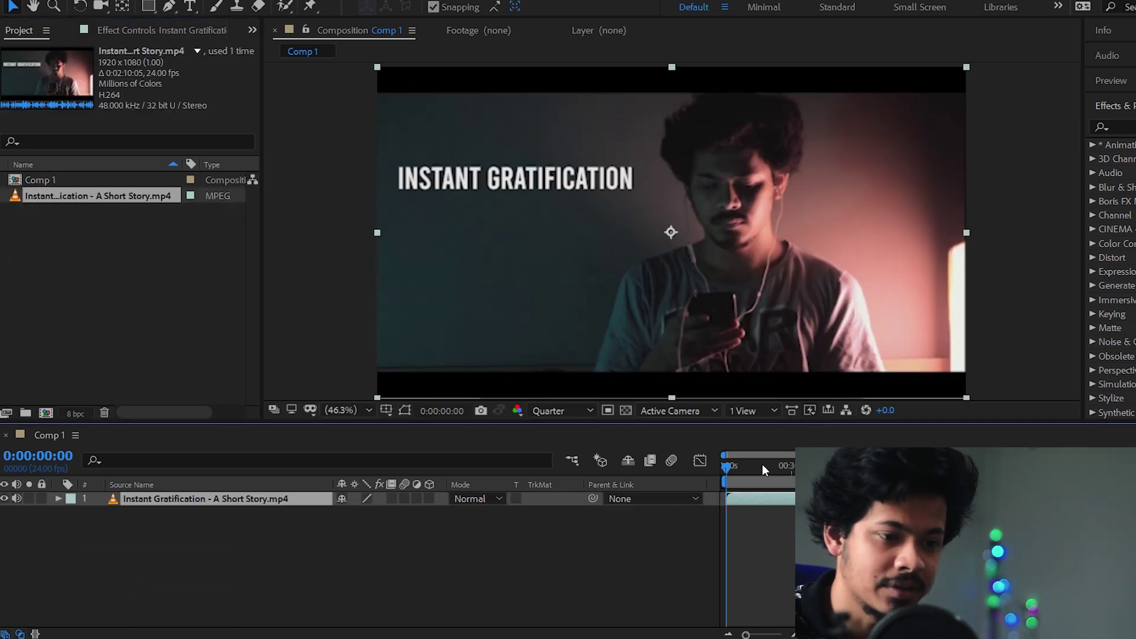
{"action": "mouse_move", "coordinate": [732, 468]}
{"action": "left_mouse_down"}
{"action": "mouse_move", "coordinate": [764, 467]}
{"action": "mouse_move", "coordinate": [732, 466]}
{"action": "left_mouse_up"}
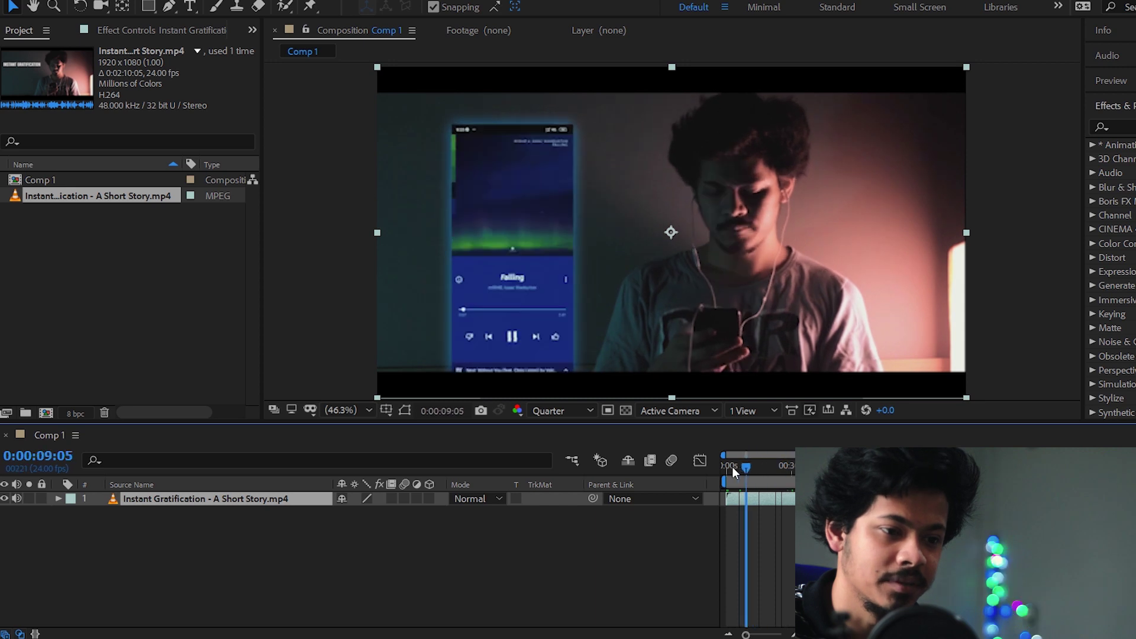
{"action": "left_click", "coordinate": [345, 307]}
{"action": "key", "text": "ctrl+z"}
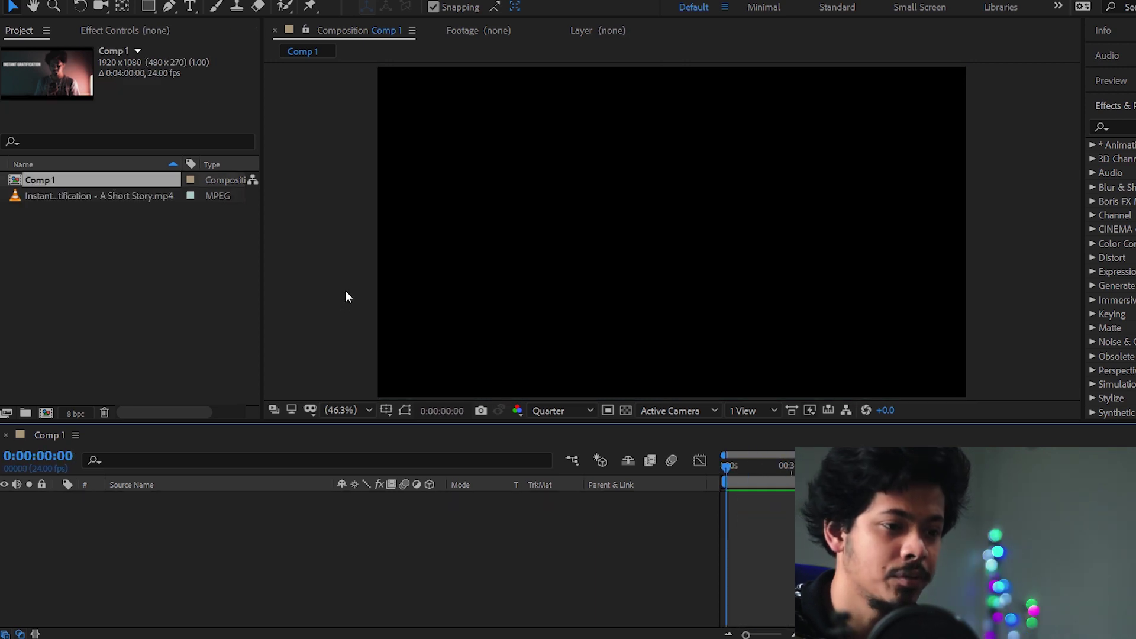
{"action": "key", "text": "ctrl+z"}
{"action": "left_click", "coordinate": [102, 182]}
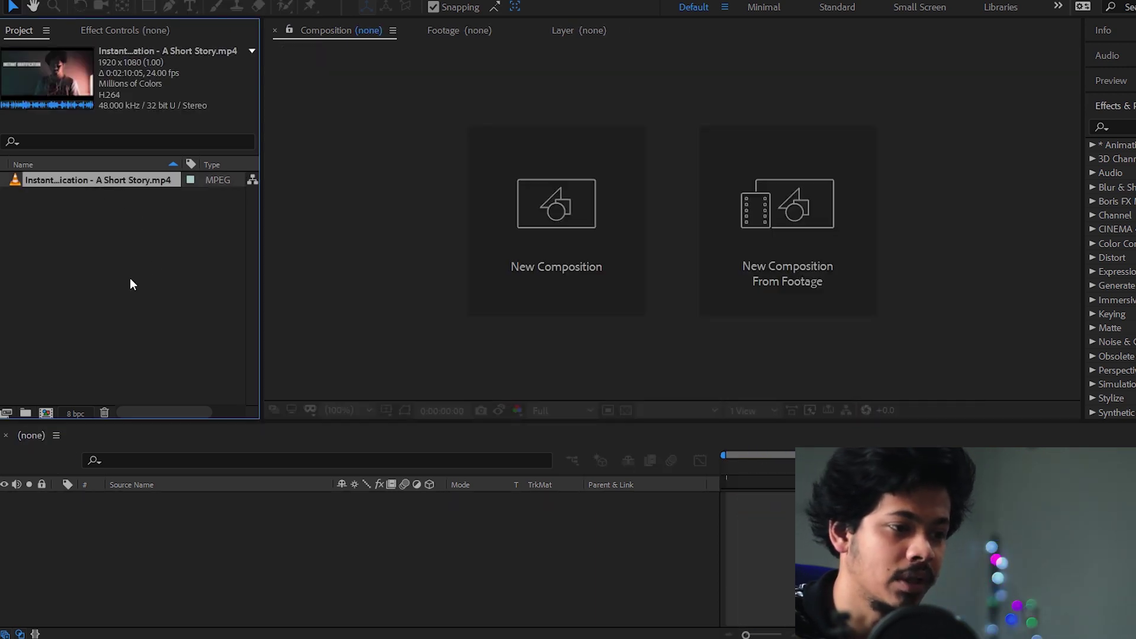
{"action": "left_click", "coordinate": [53, 182]}
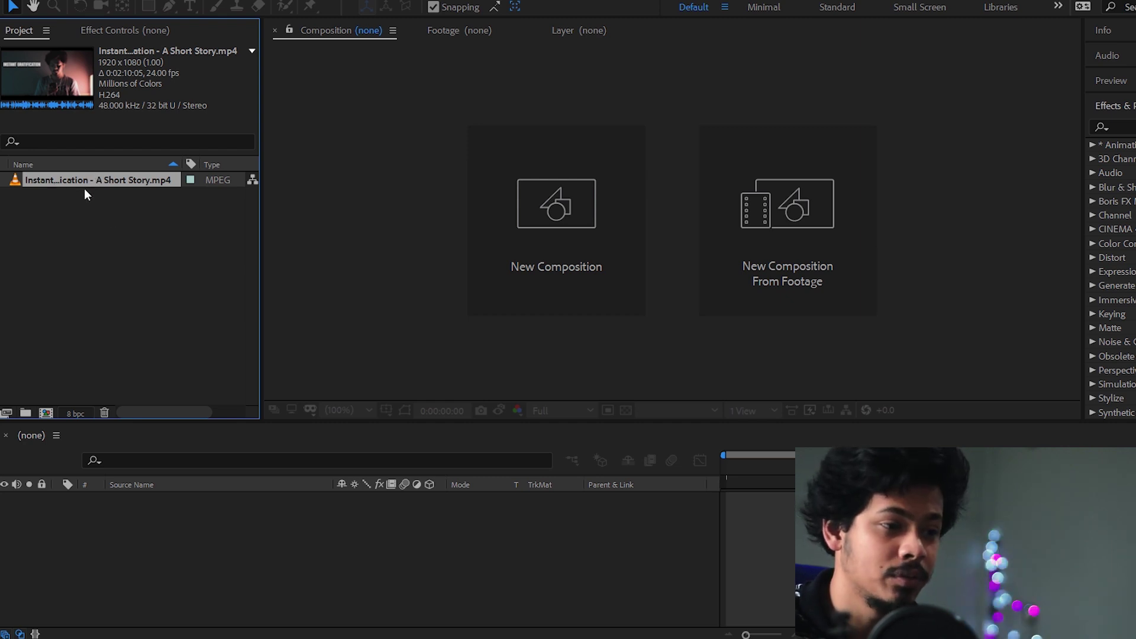
{"action": "left_click", "coordinate": [136, 245]}
Trim the clip in the Footage viewer to in point 0:00:19:21 and out point 0:00:42:14.
{"action": "double_click", "coordinate": [60, 183]}
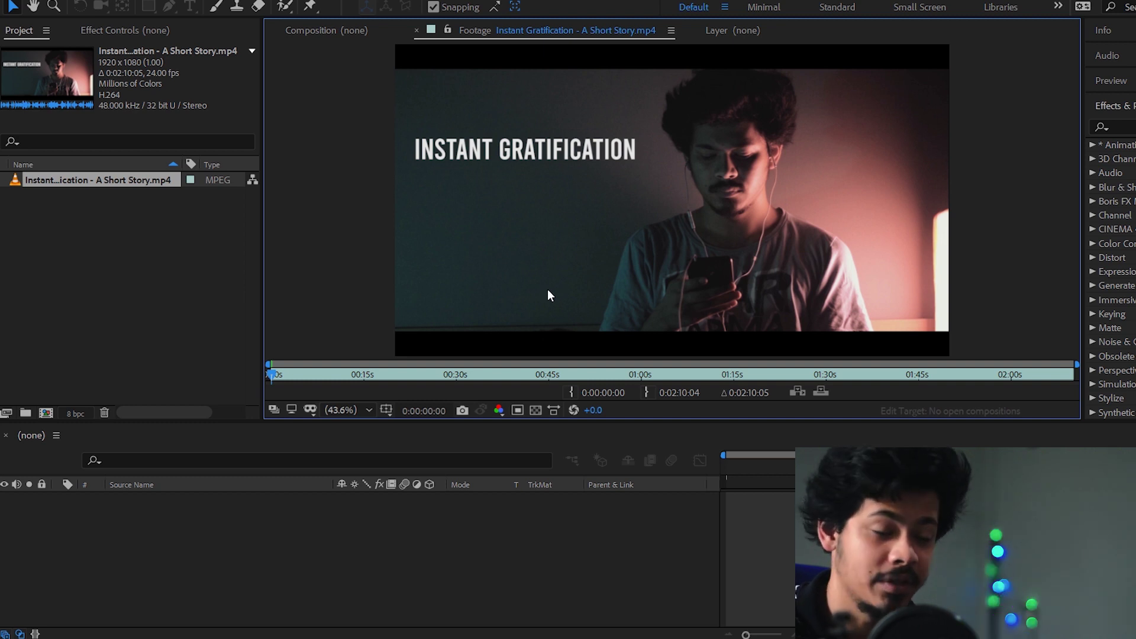
{"action": "left_click_drag", "start_coordinate": [273, 371], "coordinate": [394, 375]}
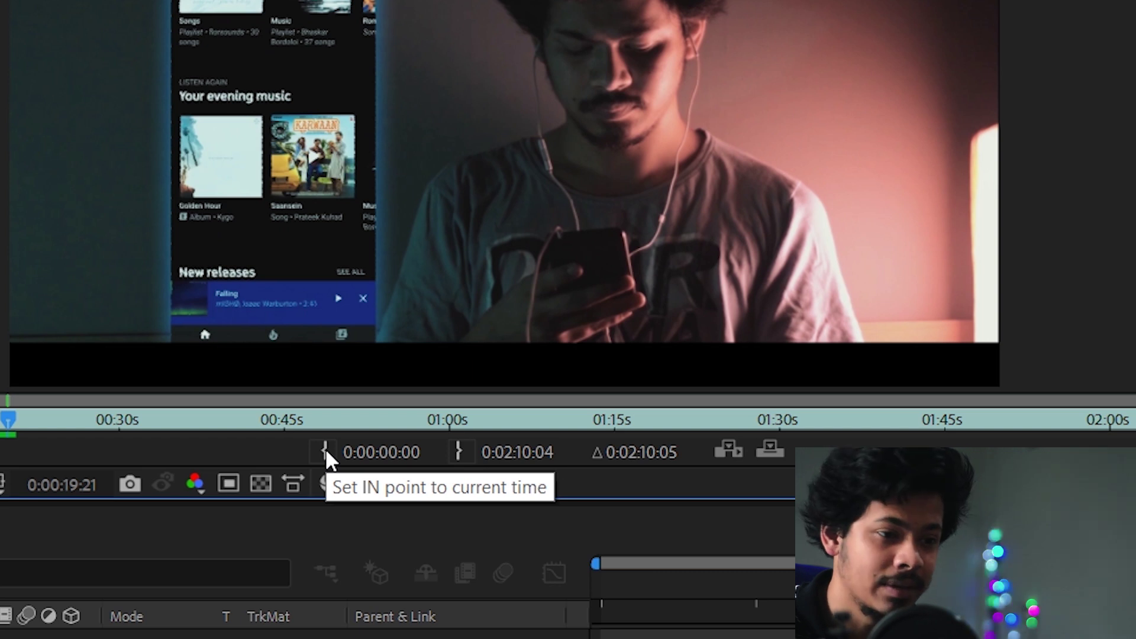
{"action": "left_click", "coordinate": [325, 449]}
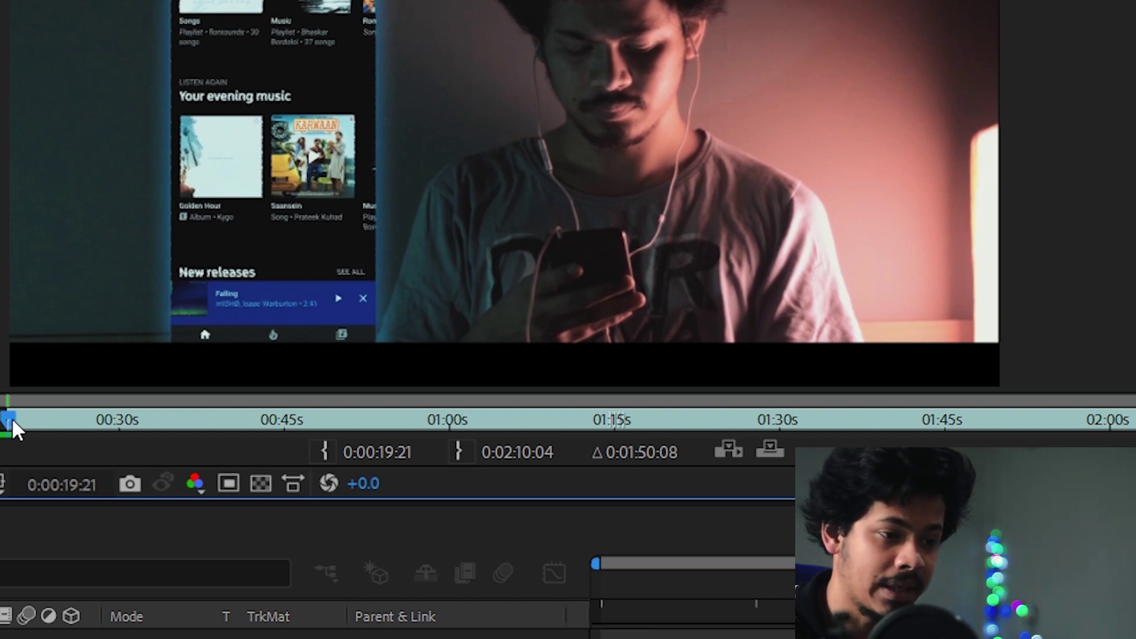
{"action": "left_click_drag", "start_coordinate": [11, 418], "coordinate": [252, 414]}
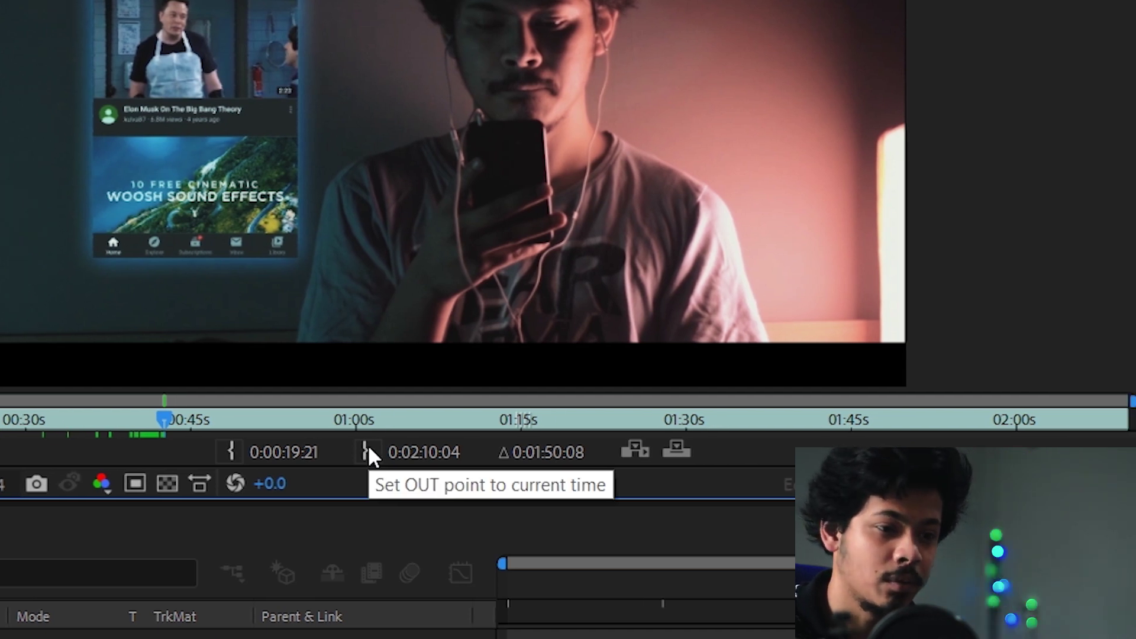
{"action": "left_click", "coordinate": [368, 448]}
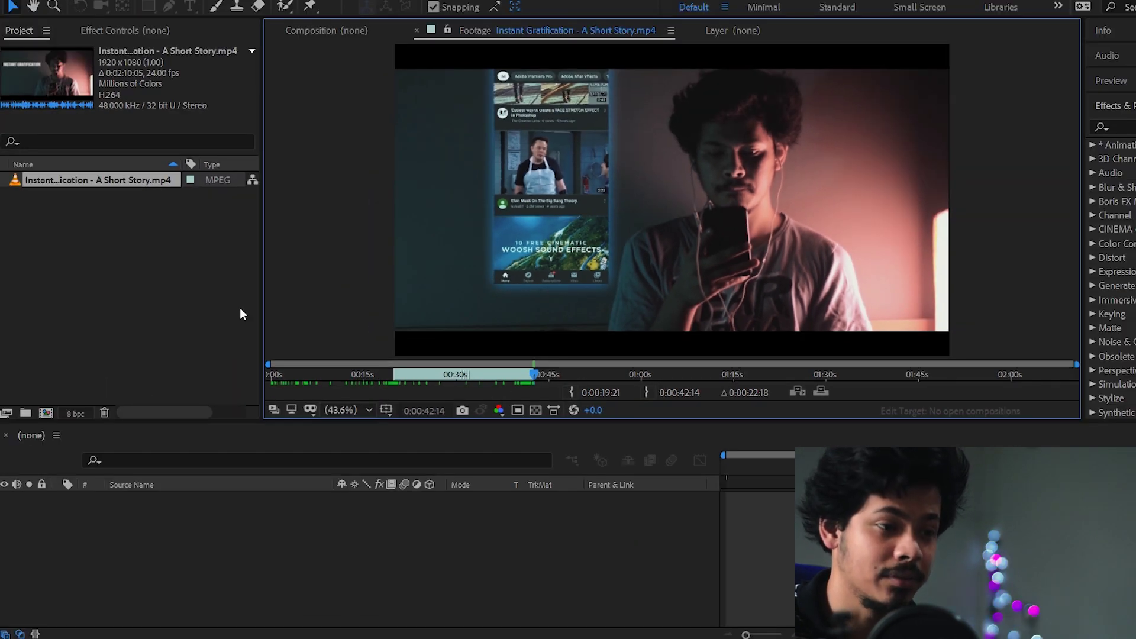
Make a 22:18 composition from the trimmed clip and scrub through its frames.
{"action": "left_click", "coordinate": [84, 219]}
{"action": "mouse_move", "coordinate": [74, 184]}
{"action": "left_mouse_down"}
{"action": "mouse_move", "coordinate": [95, 551]}
{"action": "mouse_move", "coordinate": [94, 540]}
{"action": "left_mouse_up"}
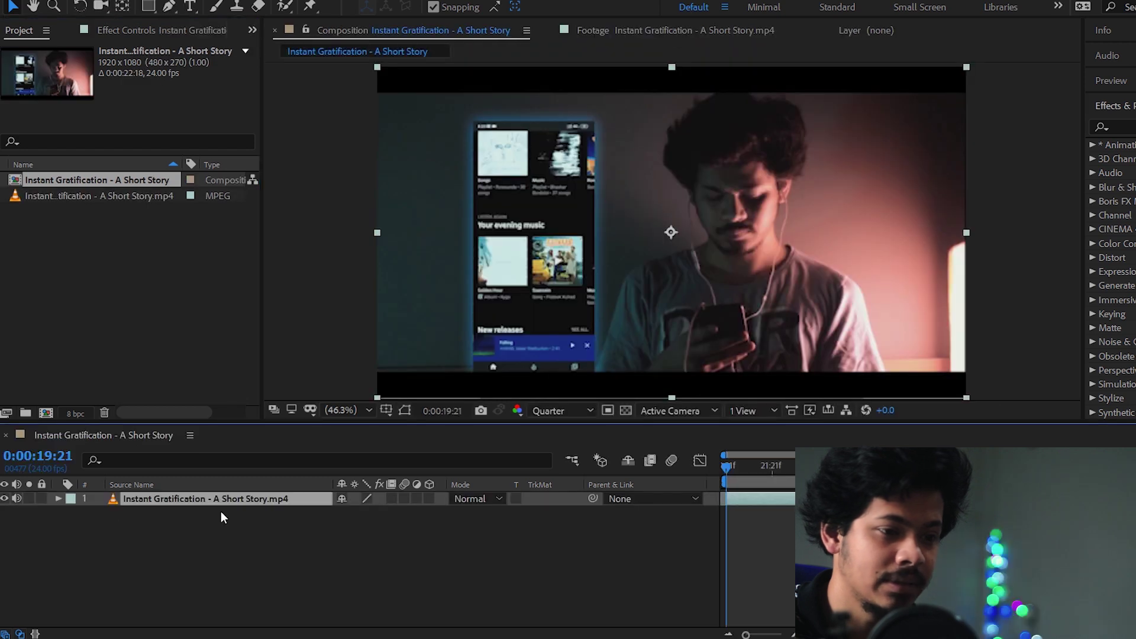
{"action": "left_click_drag", "start_coordinate": [726, 466], "coordinate": [887, 465]}
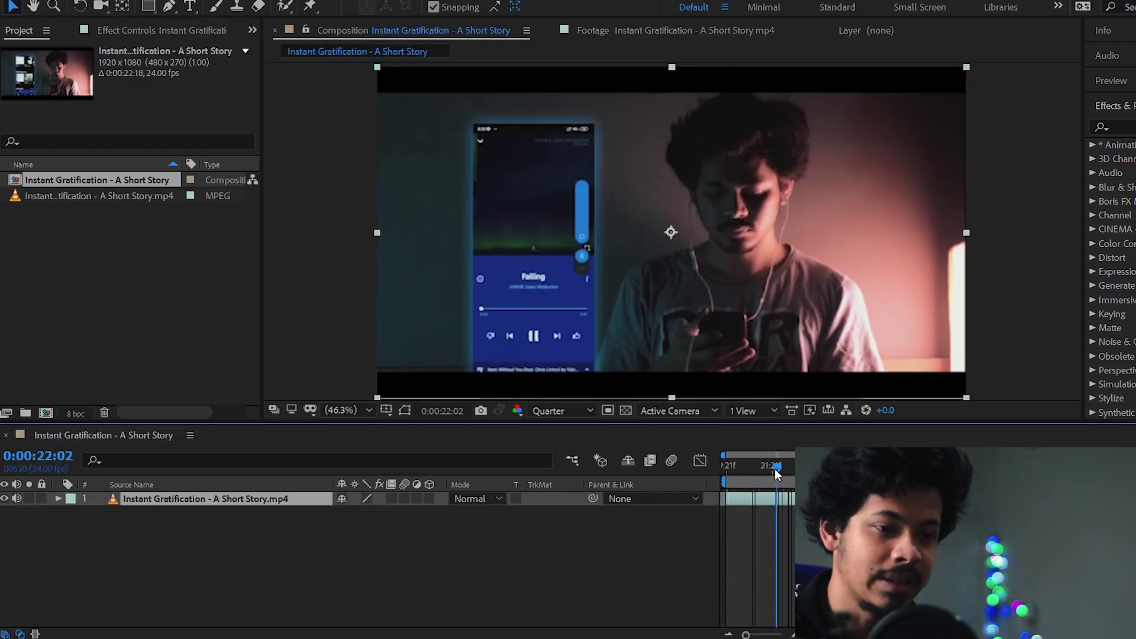
{"action": "left_click_drag", "start_coordinate": [888, 465], "coordinate": [972, 466]}
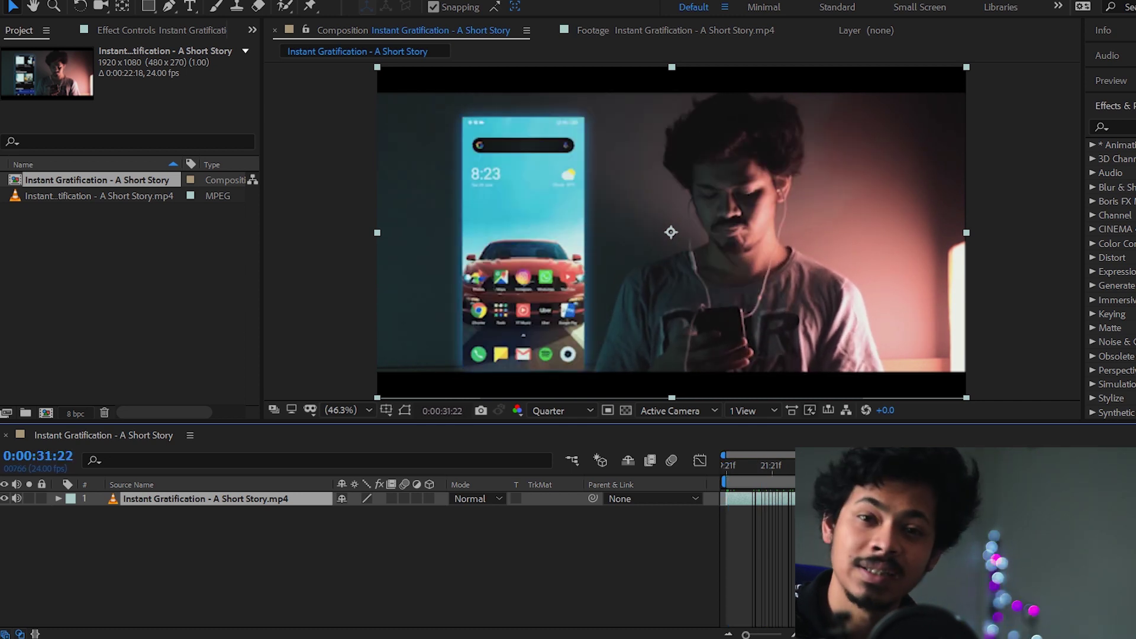
{"action": "mouse_move", "coordinate": [972, 465]}
{"action": "left_mouse_down"}
{"action": "mouse_move", "coordinate": [728, 493]}
{"action": "mouse_move", "coordinate": [869, 494]}
{"action": "left_mouse_up"}
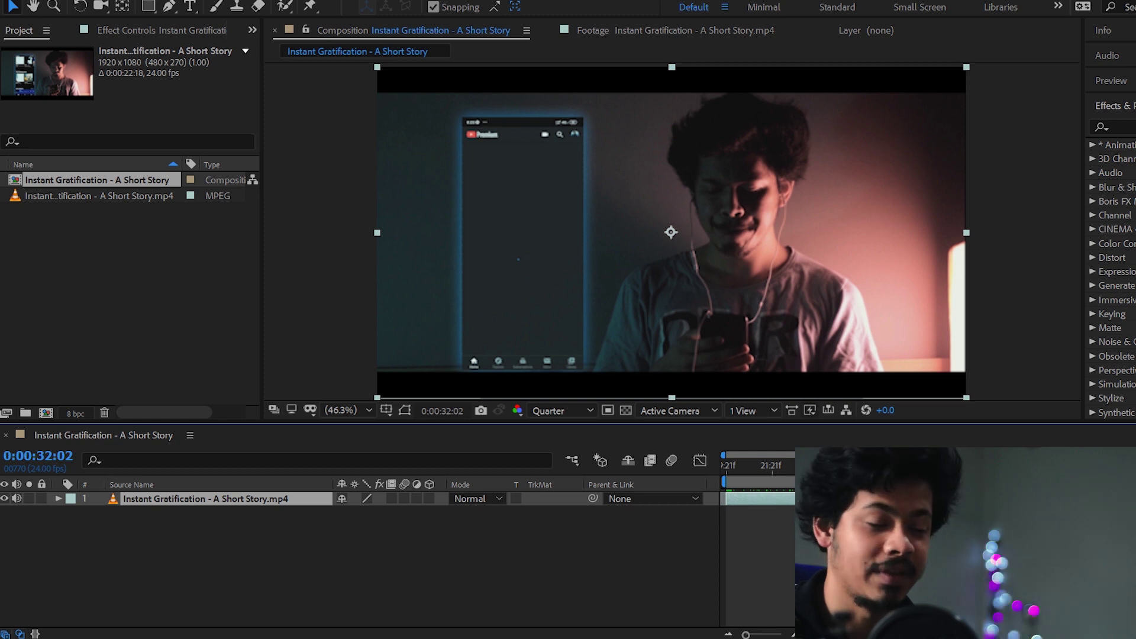